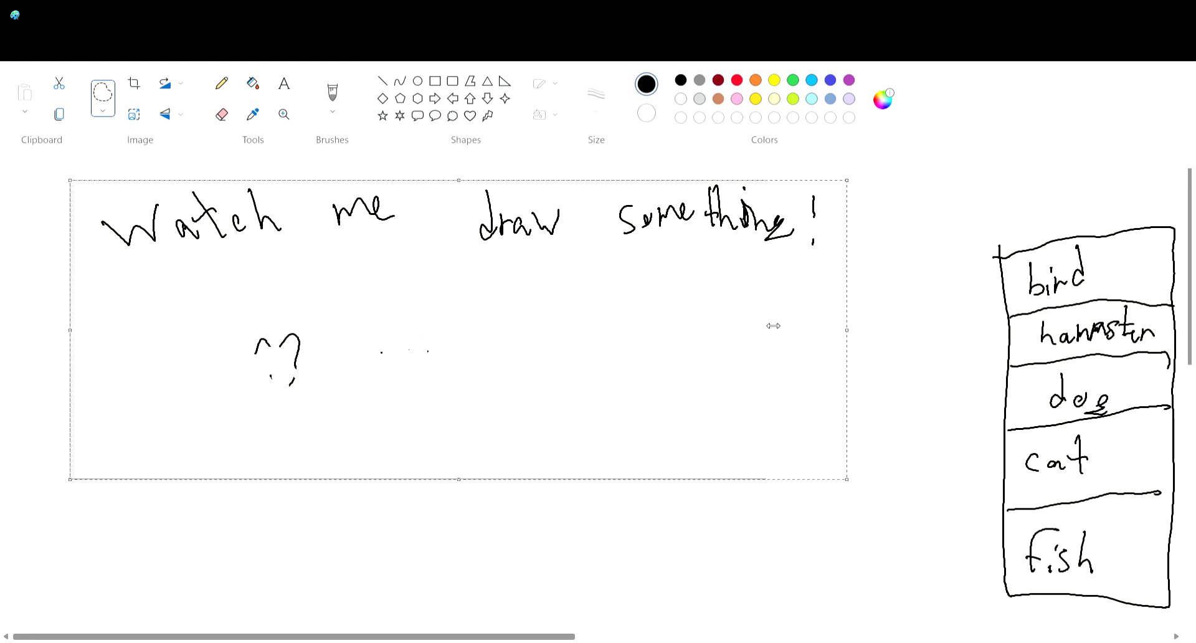
Squash the selected "Watch me draw something!" handwriting horizontally until it collapses at its own edge.
drag(773, 326, 777, 326)
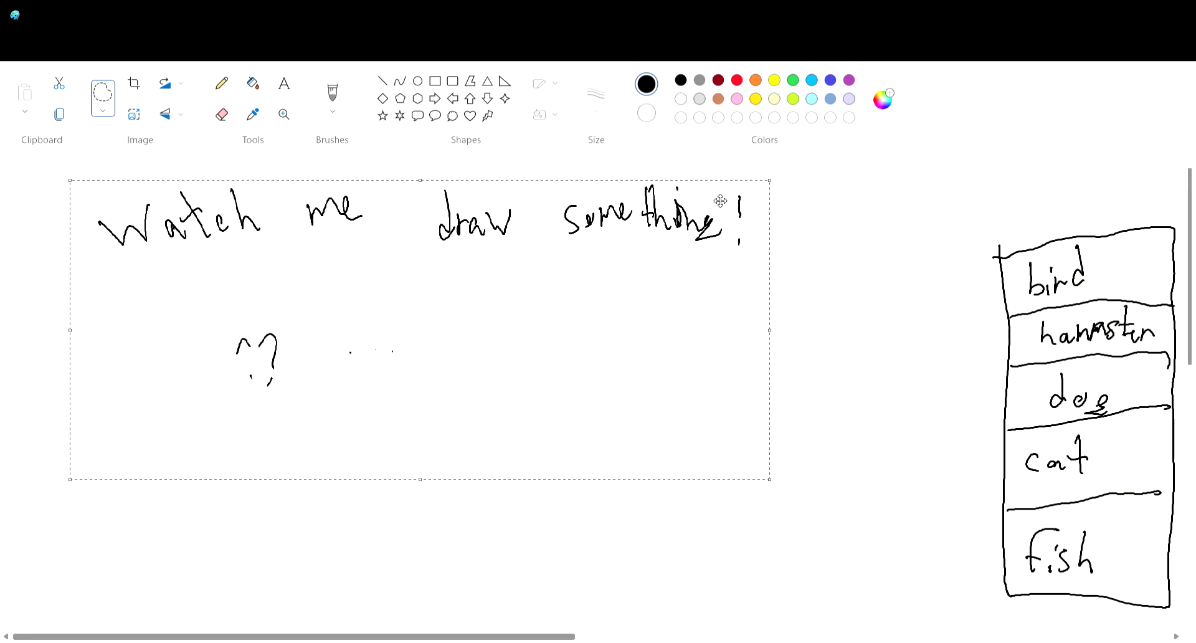
drag(774, 185, 2, 323)
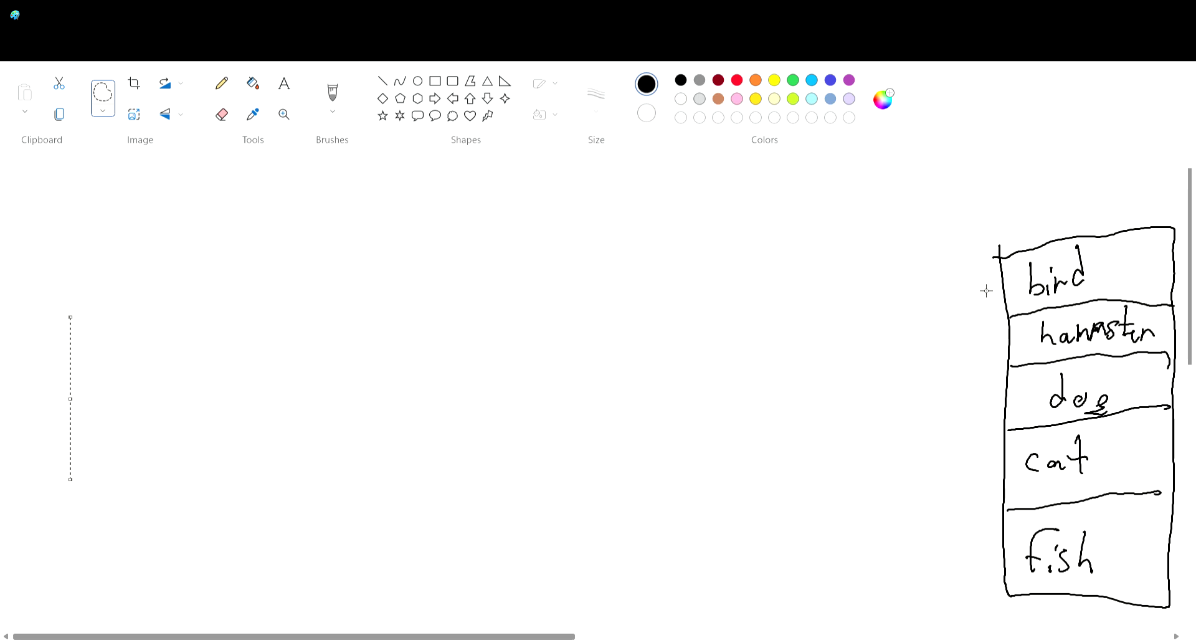
Brush a dense black scribble alongside the handwritten animal list, add marks over the dog and fish entries, and circle "bird".
mouse_move(996, 283)
mouse_down()
mouse_move(980, 355)
mouse_move(973, 557)
mouse_up()
key(b)
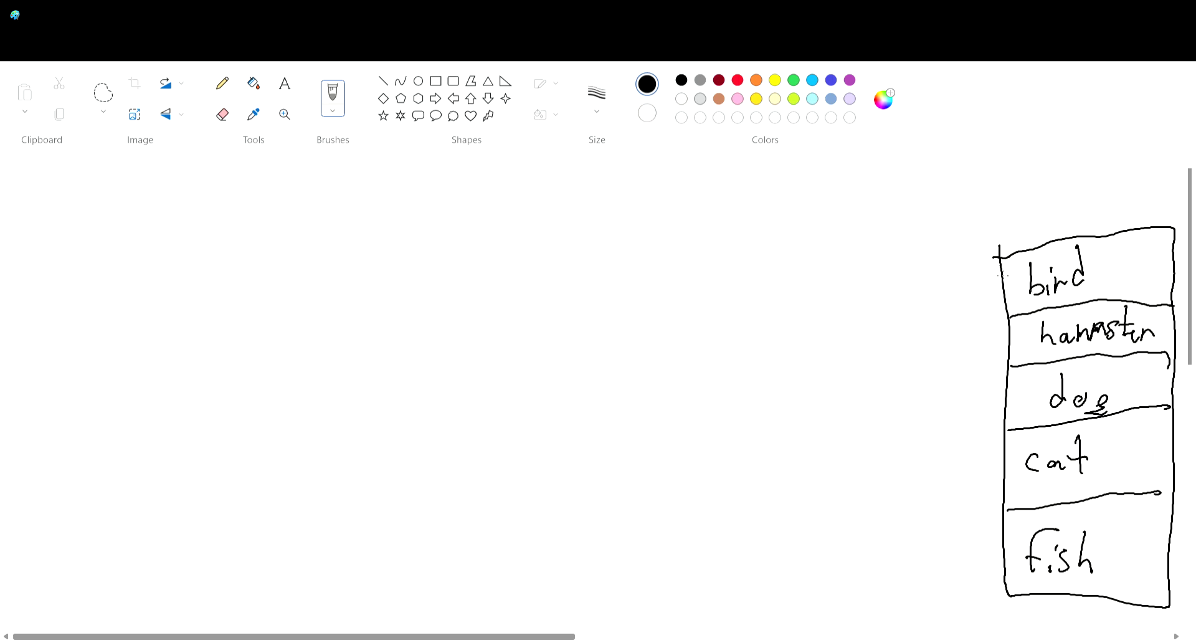
mouse_move(992, 276)
mouse_down()
mouse_move(973, 588)
mouse_move(953, 553)
mouse_move(972, 410)
mouse_move(1000, 367)
mouse_move(990, 237)
mouse_move(968, 545)
mouse_move(1005, 365)
mouse_up()
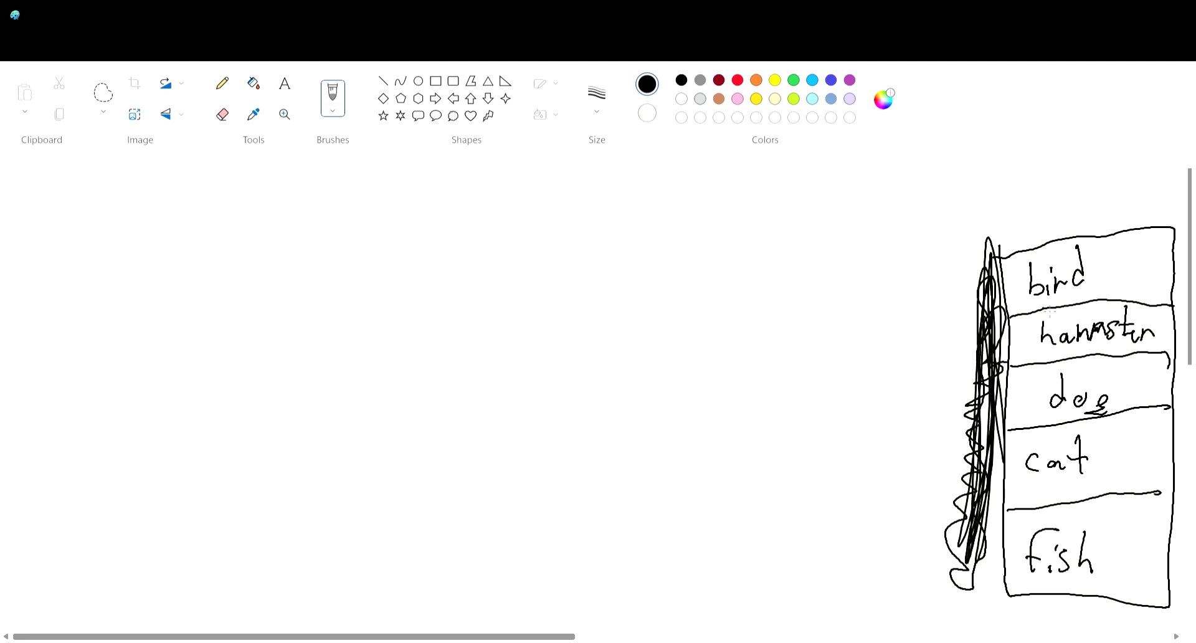
mouse_move(1069, 415)
mouse_down()
mouse_move(1062, 331)
mouse_move(1067, 371)
mouse_up()
drag(1053, 537, 1054, 549)
mouse_move(1048, 262)
mouse_down()
mouse_move(1063, 325)
mouse_move(1097, 241)
mouse_up()
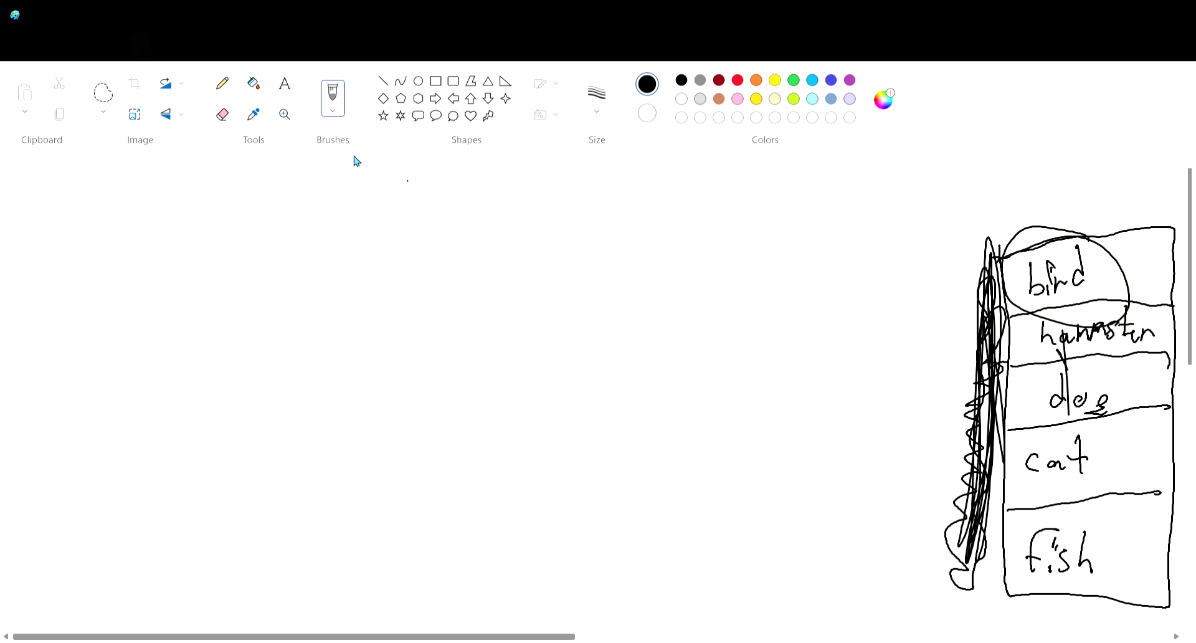
Select the handwritten animal list, squash it horizontally against the canvas's right edge, and erase parts of the leftover strokes below.
click(102, 93)
mouse_move(976, 240)
mouse_down()
mouse_move(1163, 248)
mouse_move(1004, 592)
mouse_move(901, 470)
mouse_move(951, 265)
mouse_move(995, 226)
mouse_up()
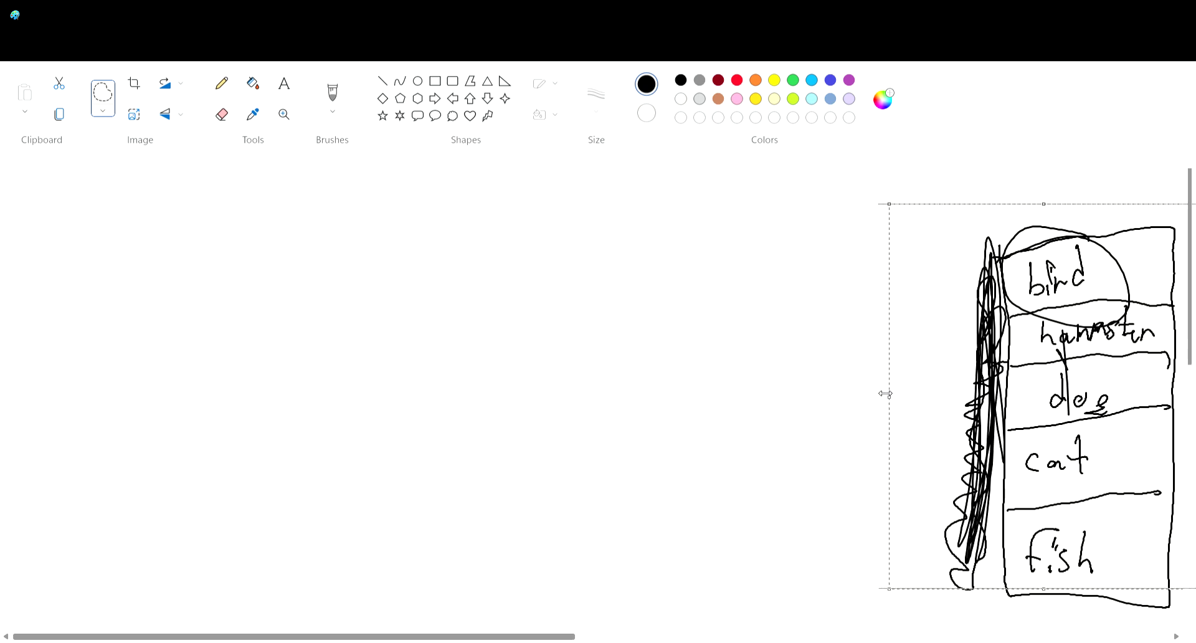
drag(897, 403, 952, 399)
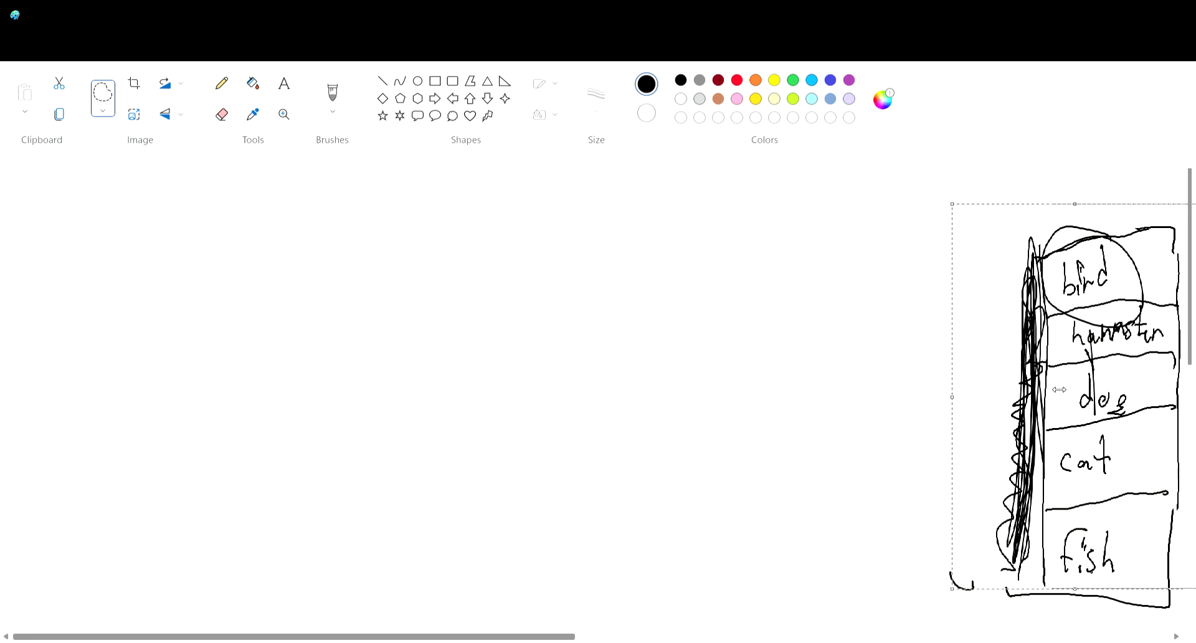
drag(1110, 390, 1160, 399)
click(222, 114)
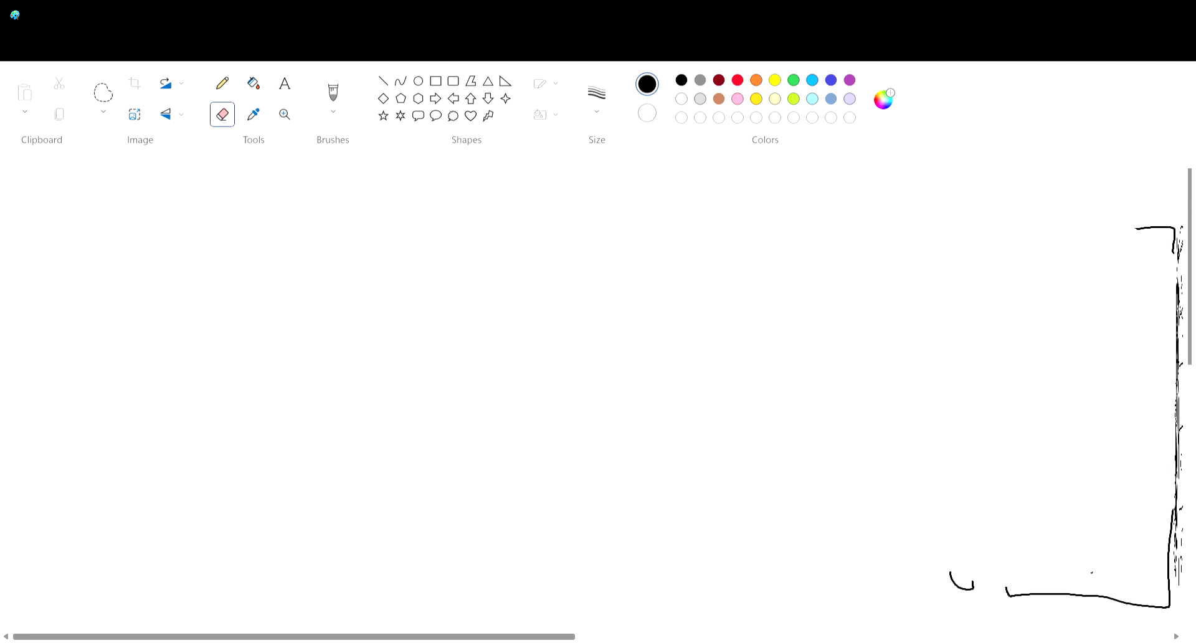
drag(942, 572, 1125, 601)
Brush a curved branch outline in black, with a bird's feet, legs and tall rounded body standing on it.
click(333, 93)
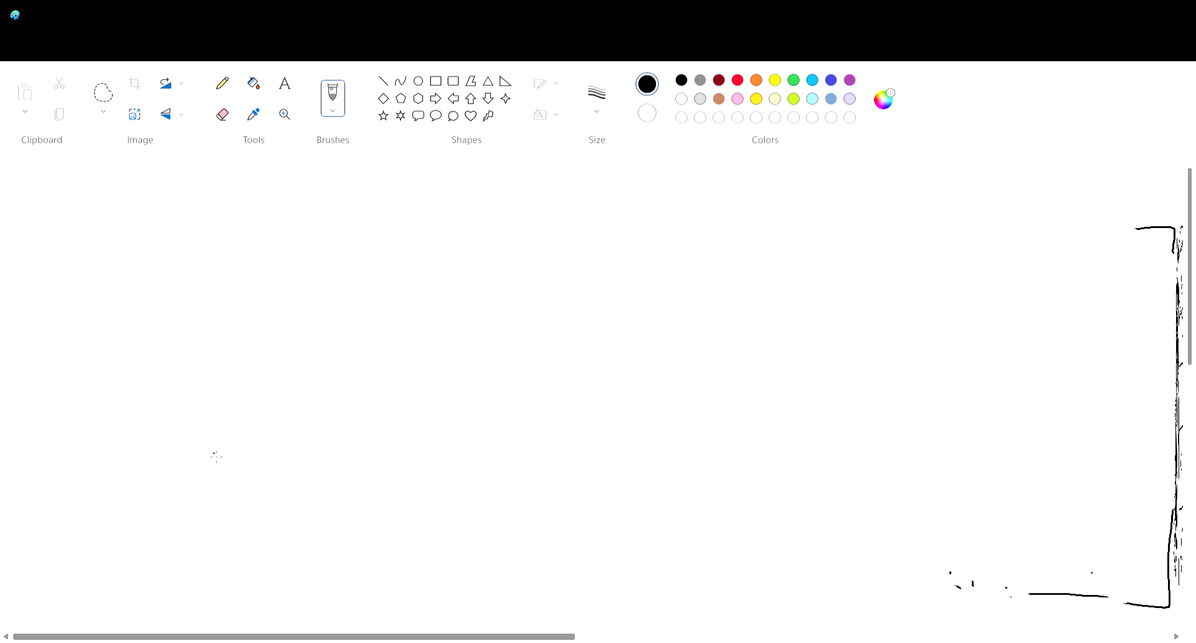
mouse_move(281, 468)
mouse_down()
mouse_move(296, 444)
mouse_move(340, 422)
mouse_move(443, 404)
mouse_move(653, 424)
mouse_move(651, 452)
mouse_move(597, 463)
mouse_move(542, 454)
mouse_move(429, 467)
mouse_move(383, 494)
mouse_move(346, 563)
mouse_up()
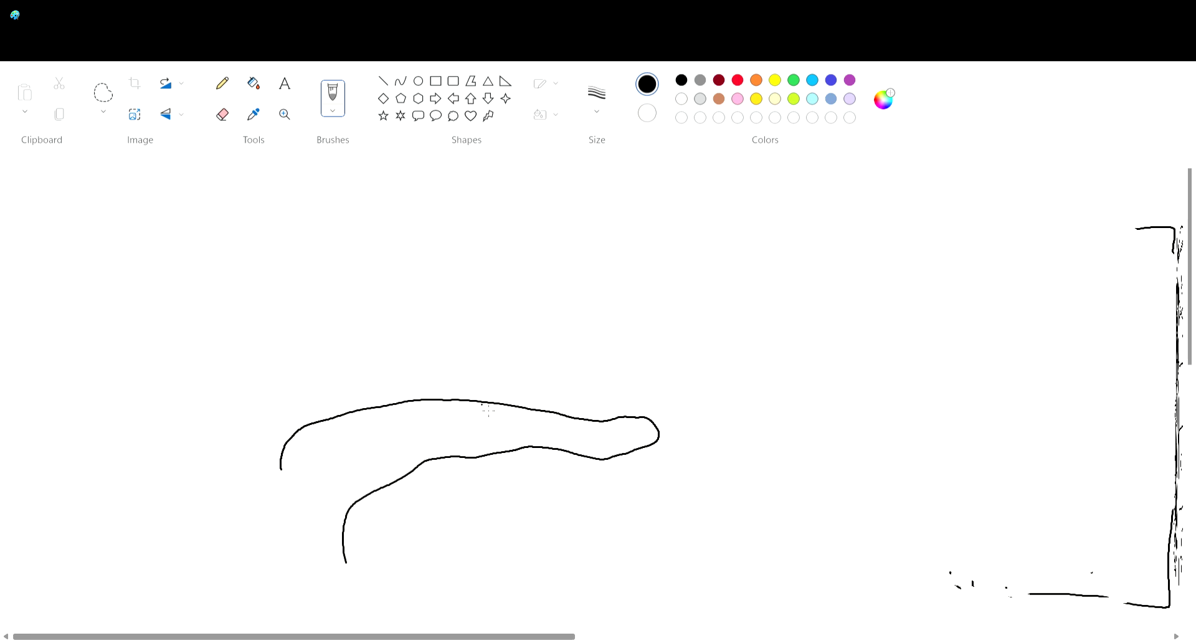
mouse_move(495, 401)
mouse_down()
mouse_move(510, 438)
mouse_move(497, 406)
mouse_move(491, 439)
mouse_move(503, 409)
mouse_move(530, 427)
mouse_move(537, 413)
mouse_move(544, 444)
mouse_up()
mouse_move(541, 409)
mouse_down()
mouse_move(530, 445)
mouse_move(559, 430)
mouse_up()
drag(495, 402, 494, 370)
mouse_move(540, 409)
mouse_down()
mouse_move(538, 384)
mouse_move(507, 381)
mouse_move(554, 374)
mouse_move(566, 269)
mouse_move(523, 230)
mouse_move(493, 262)
mouse_move(492, 374)
mouse_up()
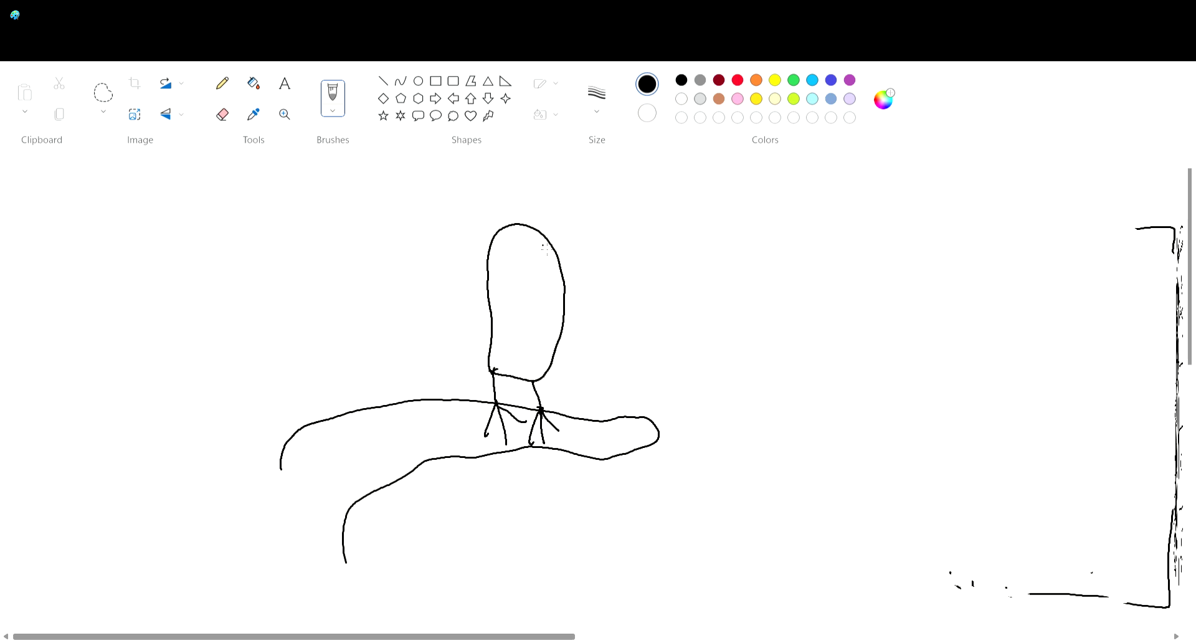
Draw the bird's round head with a hooked open beak and a small black eye.
mouse_move(537, 230)
mouse_down()
mouse_move(580, 210)
mouse_move(611, 228)
mouse_move(612, 276)
mouse_move(567, 298)
mouse_up()
mouse_move(614, 234)
mouse_down()
mouse_move(648, 242)
mouse_move(671, 267)
mouse_move(672, 281)
mouse_move(616, 274)
mouse_move(618, 287)
mouse_up()
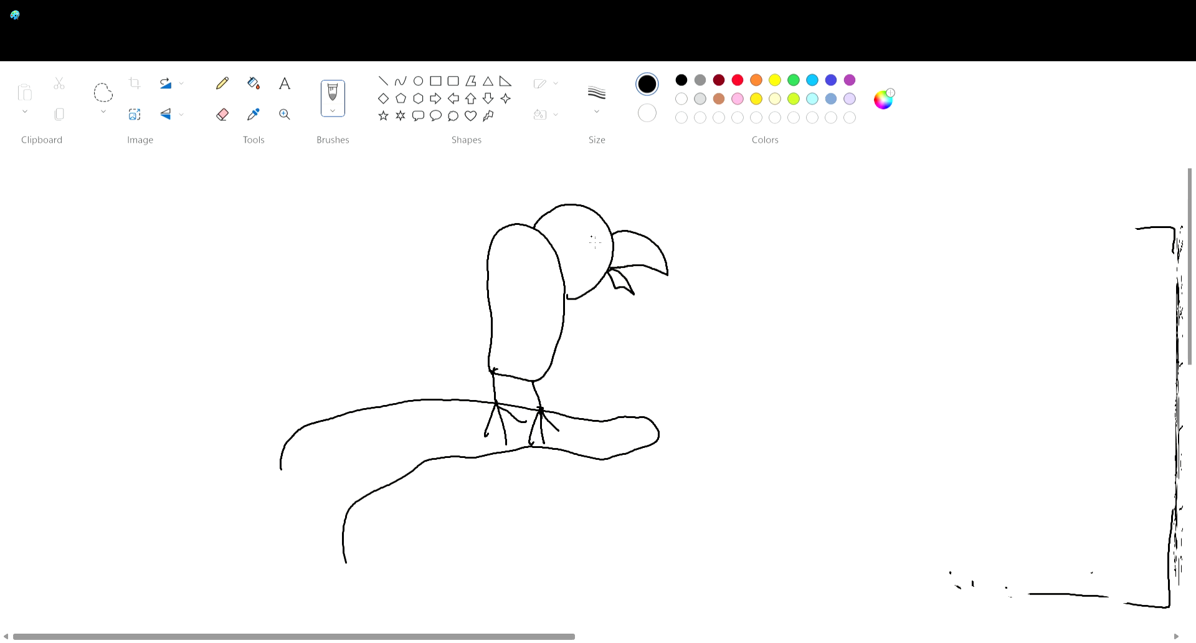
drag(588, 228, 589, 231)
Erase the upper back of the bird, redraw it as a smooth slope up to the head, and add the wing lines.
click(222, 114)
mouse_move(489, 279)
mouse_down()
mouse_move(504, 225)
mouse_move(527, 228)
mouse_up()
click(332, 94)
mouse_move(488, 283)
mouse_down()
mouse_move(507, 238)
mouse_move(535, 222)
mouse_up()
mouse_move(510, 286)
mouse_down()
mouse_move(541, 351)
mouse_move(546, 294)
mouse_move(486, 315)
mouse_move(499, 338)
mouse_up()
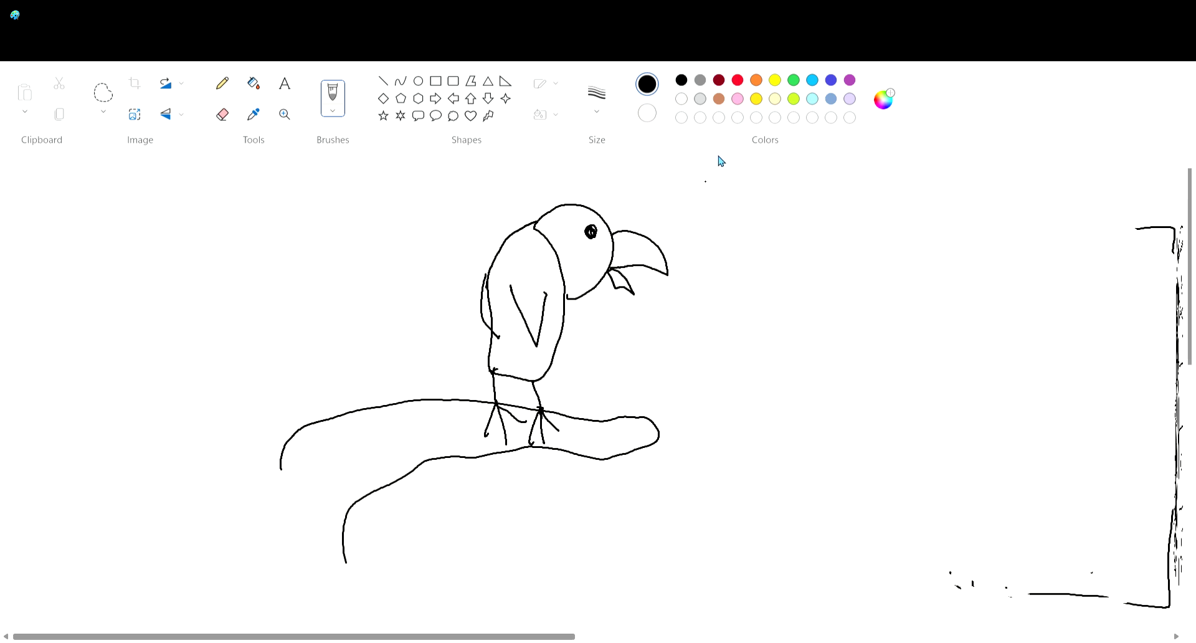
Fill the bird's body with red, try the same fill on the head, and undo the head fill.
click(504, 180)
key(f)
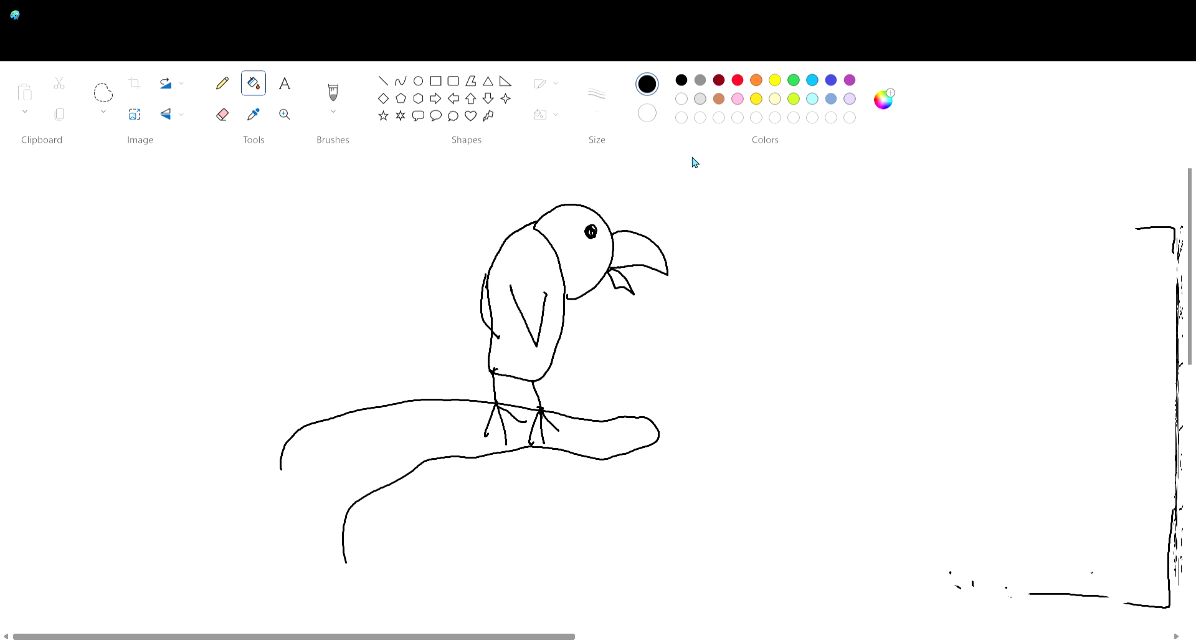
click(537, 274)
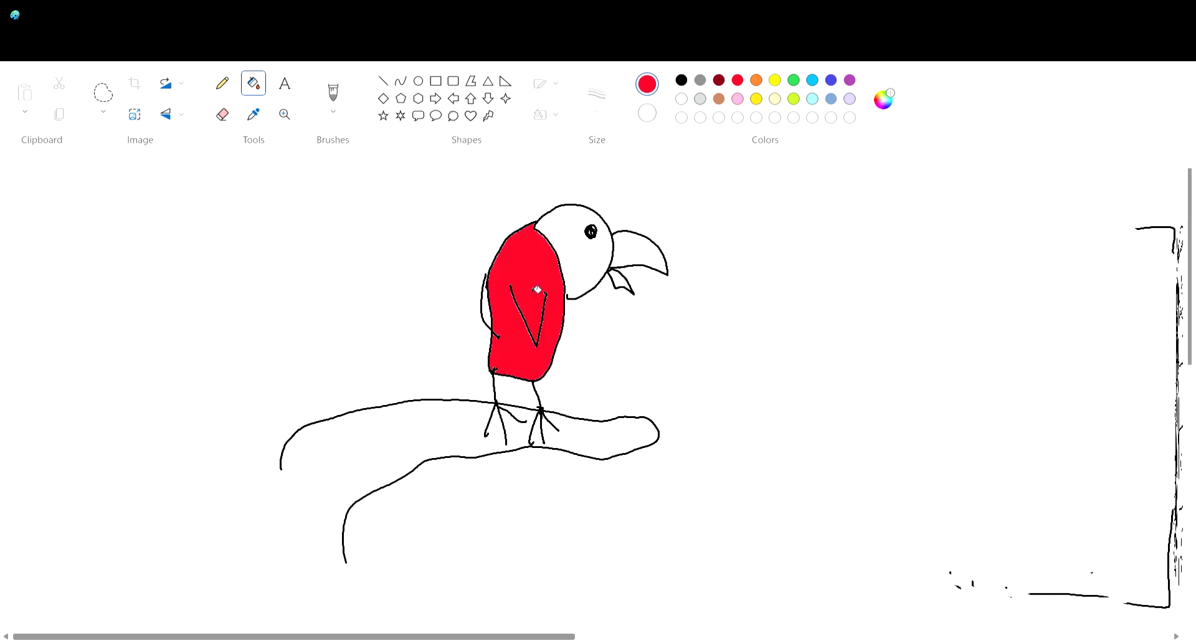
click(569, 260)
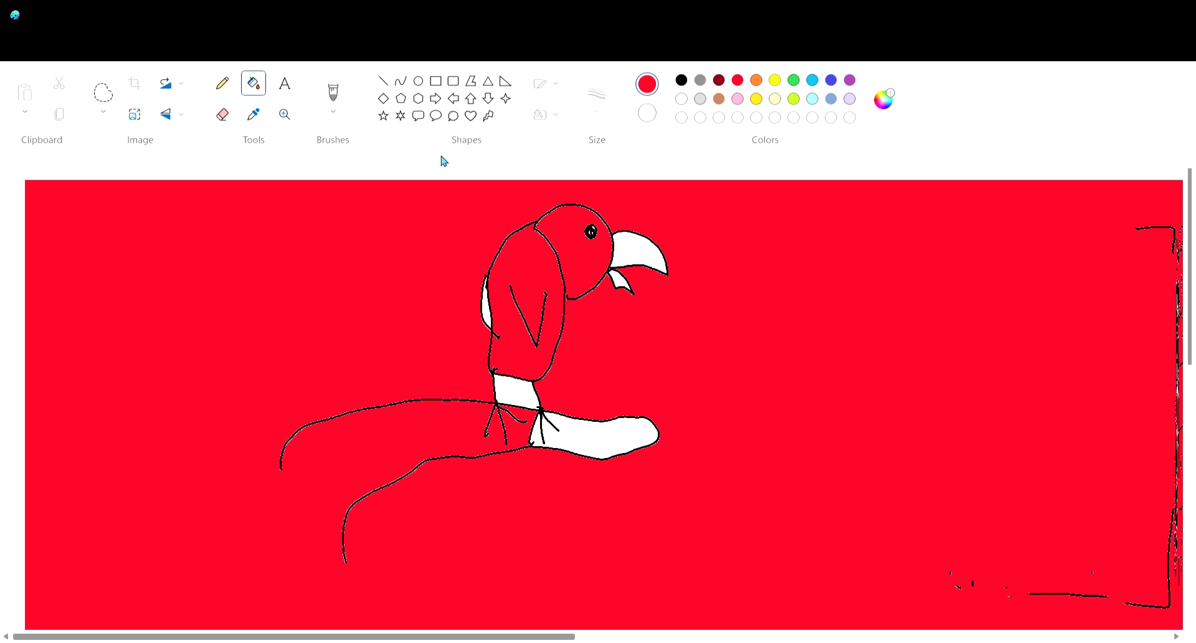
key(ctrl+z)
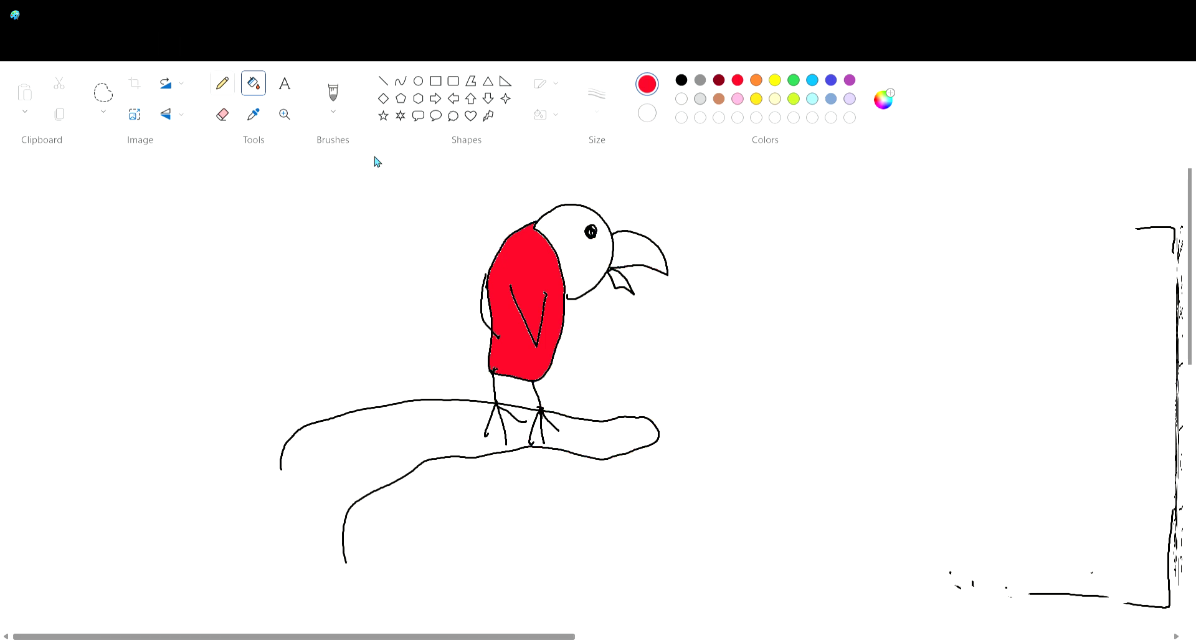
Close the gap at the top of the wing behind the bird's back with a red pencil and fill that wing red.
click(222, 83)
drag(497, 285, 485, 287)
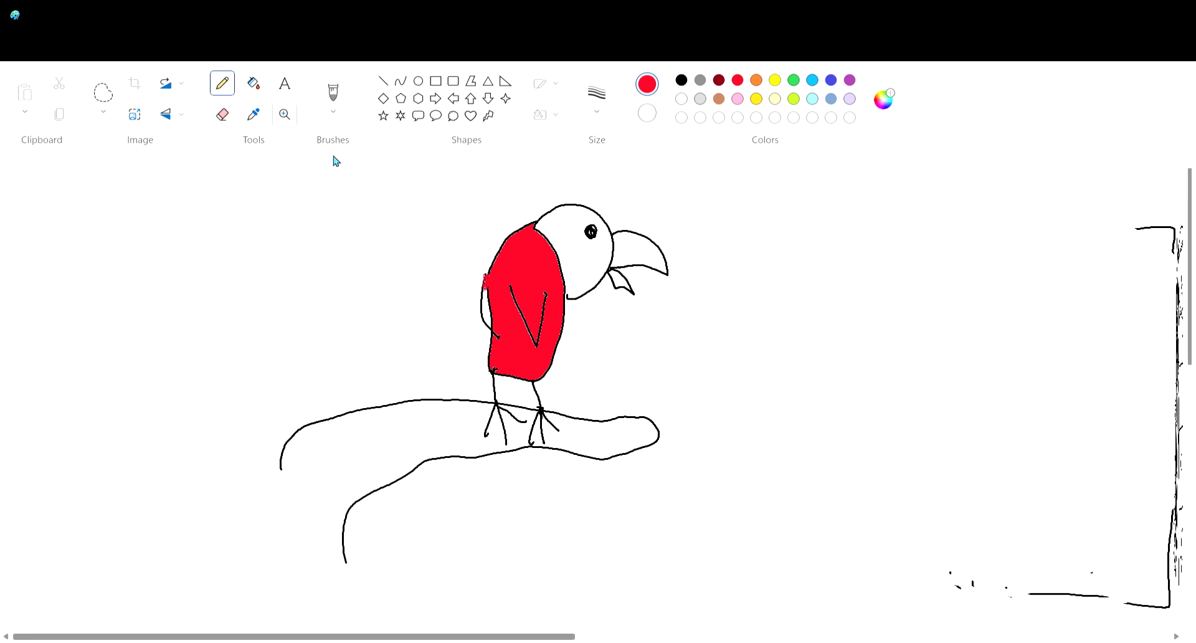
click(253, 83)
click(488, 314)
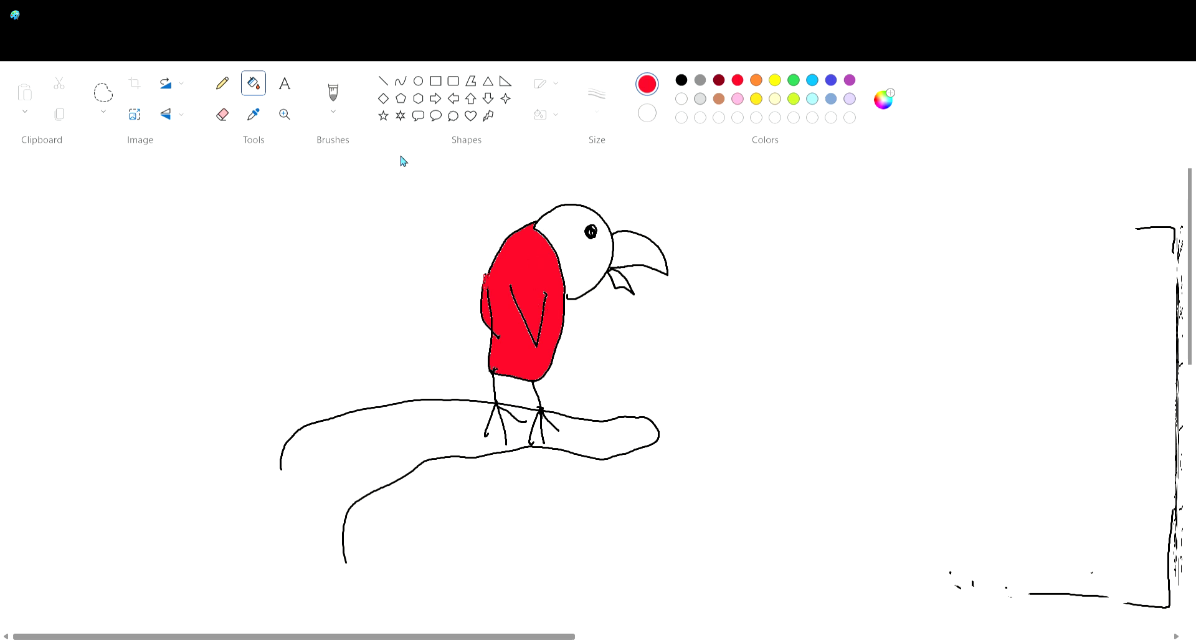
Close the gap in the lower head outline with the red pencil and fill the head red.
key(p)
key(f)
click(573, 263)
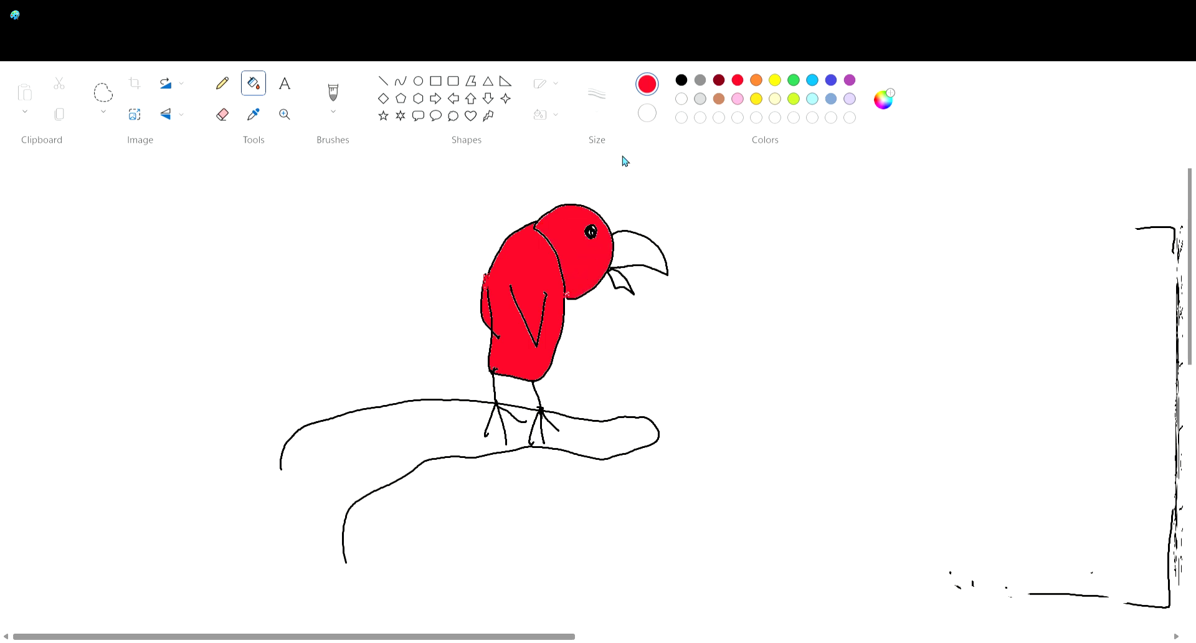
Enlarge the bird's eye with black brush strokes.
click(681, 80)
key(p)
key(b)
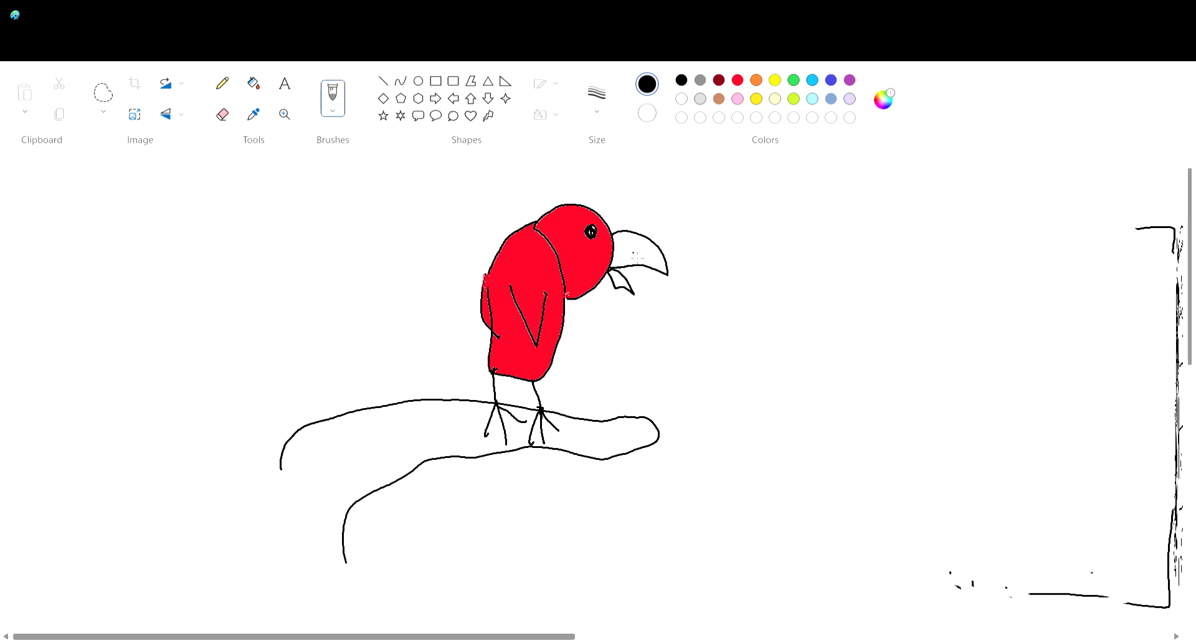
drag(595, 232, 597, 228)
Paint a yellow band across the middle of both beak halves and colour the beak's base black.
click(774, 80)
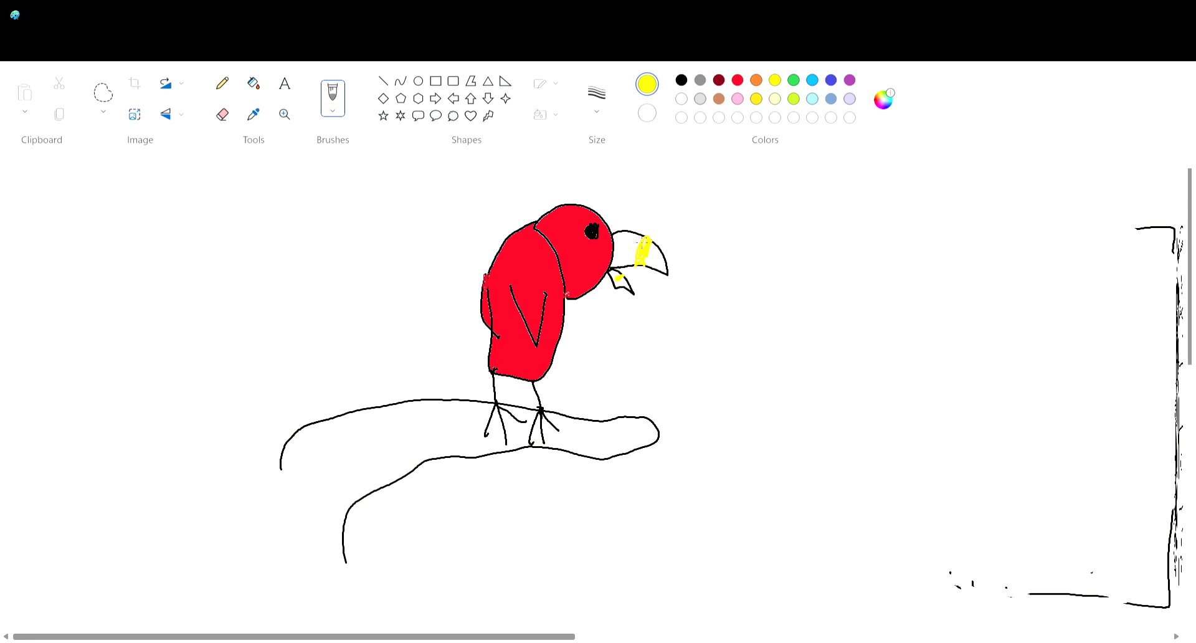
click(681, 80)
click(618, 235)
click(617, 237)
mouse_move(617, 238)
mouse_down()
mouse_move(636, 266)
mouse_move(644, 239)
mouse_move(620, 252)
mouse_move(636, 268)
mouse_move(616, 236)
mouse_move(628, 250)
mouse_move(613, 272)
mouse_up()
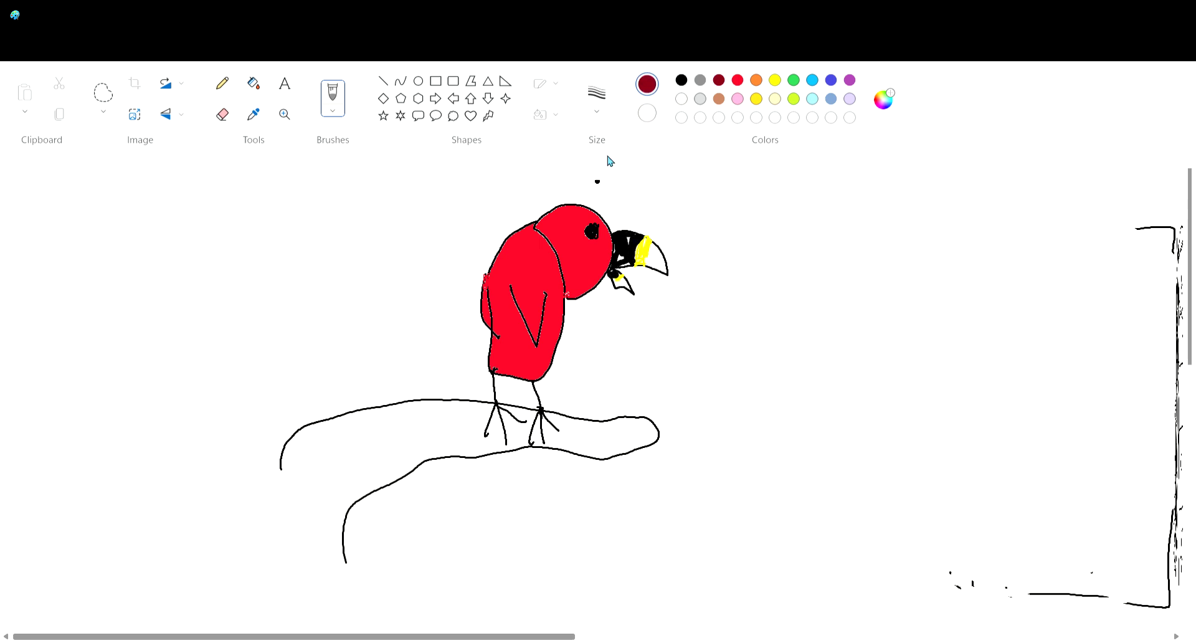
Brush dark red shading along the front wing's line and under the eye, undoing the unwanted strokes.
key(e)
key(b)
mouse_move(516, 305)
mouse_down()
mouse_move(510, 288)
mouse_move(535, 343)
mouse_move(544, 308)
mouse_up()
key(ctrl+z)
drag(507, 291, 540, 353)
key(ctrl+z)
drag(588, 234, 604, 246)
Paint over the bird's legs and feet in golden yellow.
click(756, 98)
drag(497, 382, 497, 389)
mouse_move(497, 409)
mouse_down()
mouse_move(486, 435)
mouse_move(500, 413)
mouse_move(505, 443)
mouse_move(523, 420)
mouse_move(527, 442)
mouse_move(542, 410)
mouse_move(547, 453)
mouse_move(550, 414)
mouse_move(562, 434)
mouse_move(534, 383)
mouse_up()
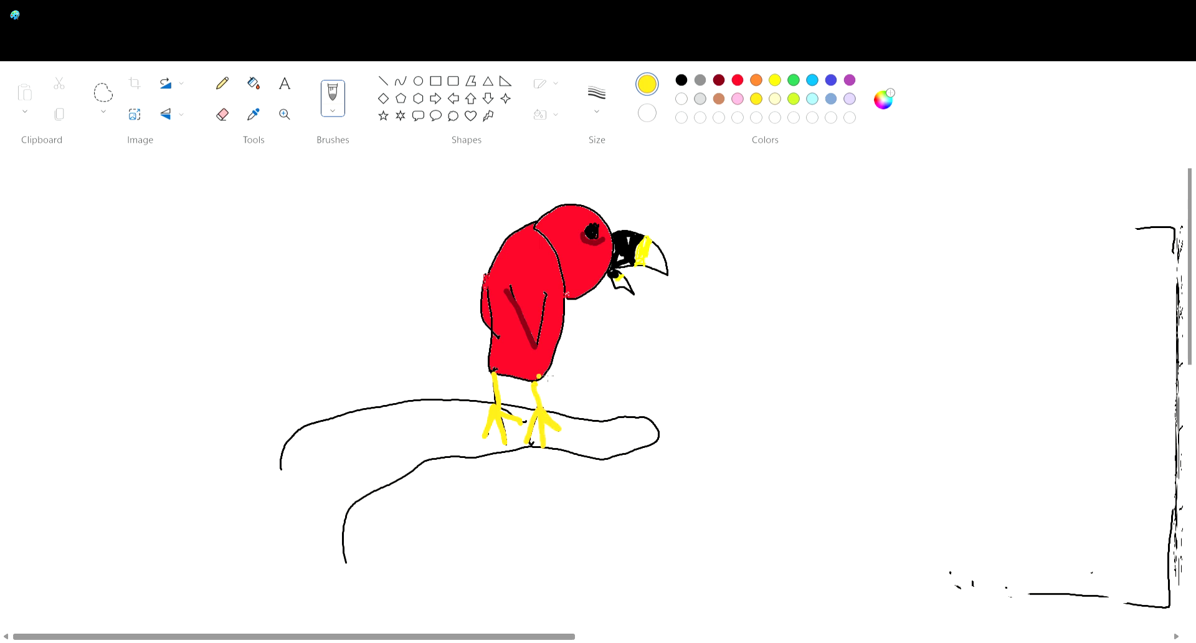
Paint a solid indigo-blue band along the head's edge where it meets the body.
click(739, 181)
click(831, 80)
key(ctrl+z)
click(553, 294)
key(ctrl+z)
drag(549, 235, 578, 298)
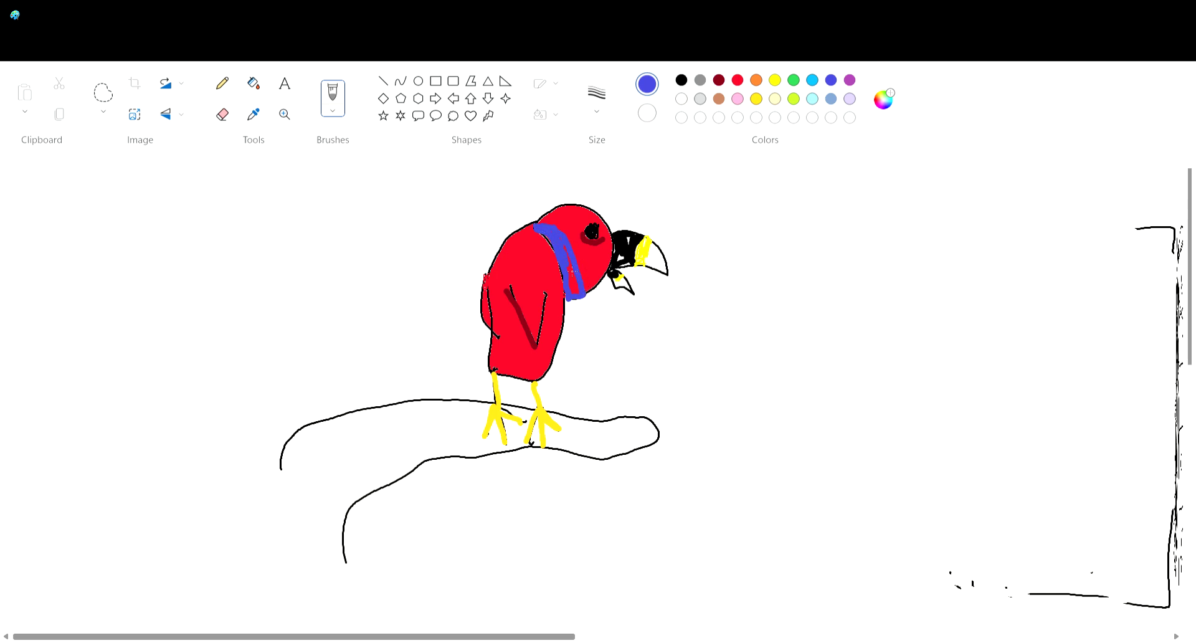
drag(583, 295, 572, 269)
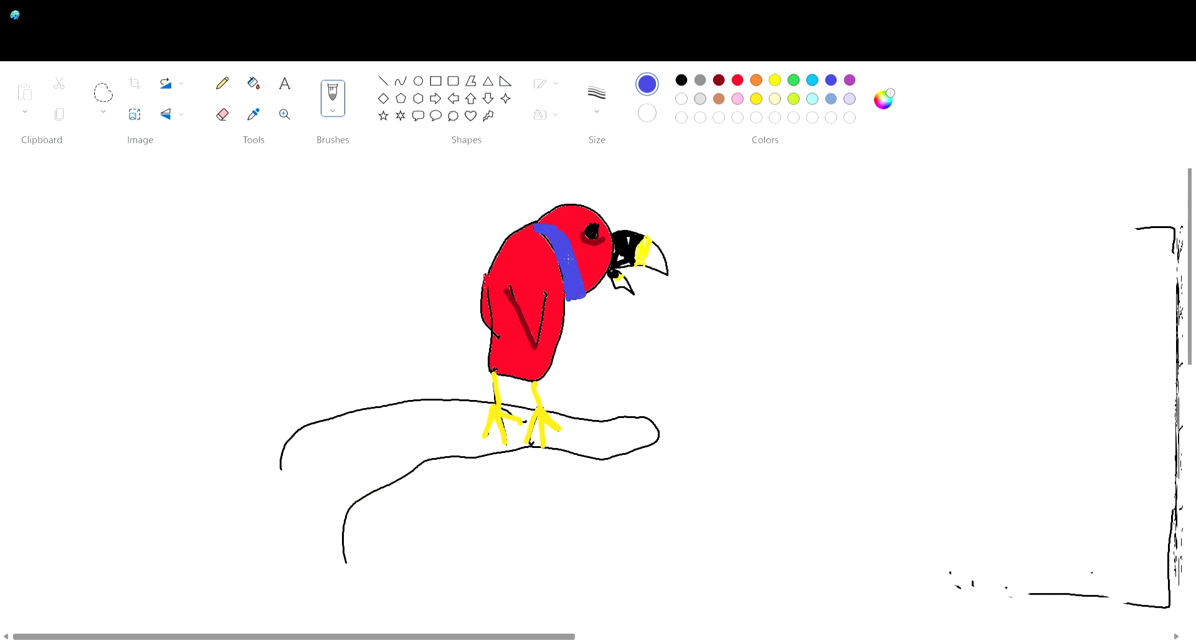
Paint a purple band on the head along the front side of the blue neck band.
click(849, 79)
mouse_move(591, 296)
mouse_down()
mouse_move(583, 245)
mouse_move(558, 219)
mouse_move(546, 228)
mouse_move(570, 240)
mouse_move(562, 229)
mouse_move(582, 274)
mouse_move(580, 260)
mouse_up()
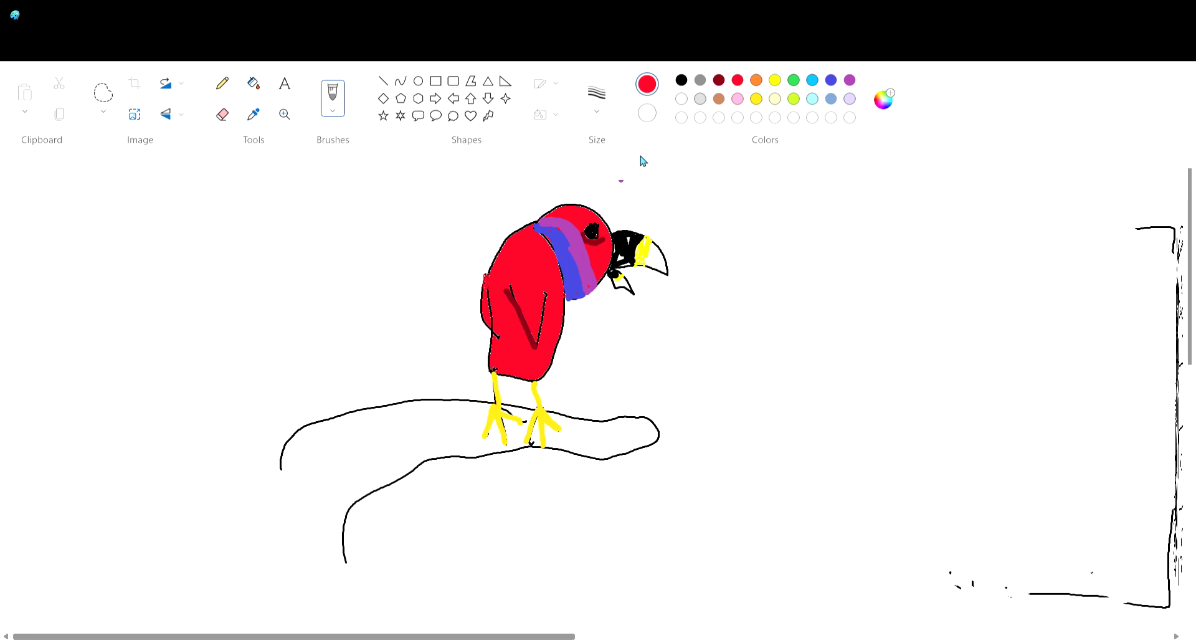
Undo the stray brush mark and widen the blue neck band onto the upper body.
click(527, 260)
click(601, 180)
key(ctrl+z)
click(520, 238)
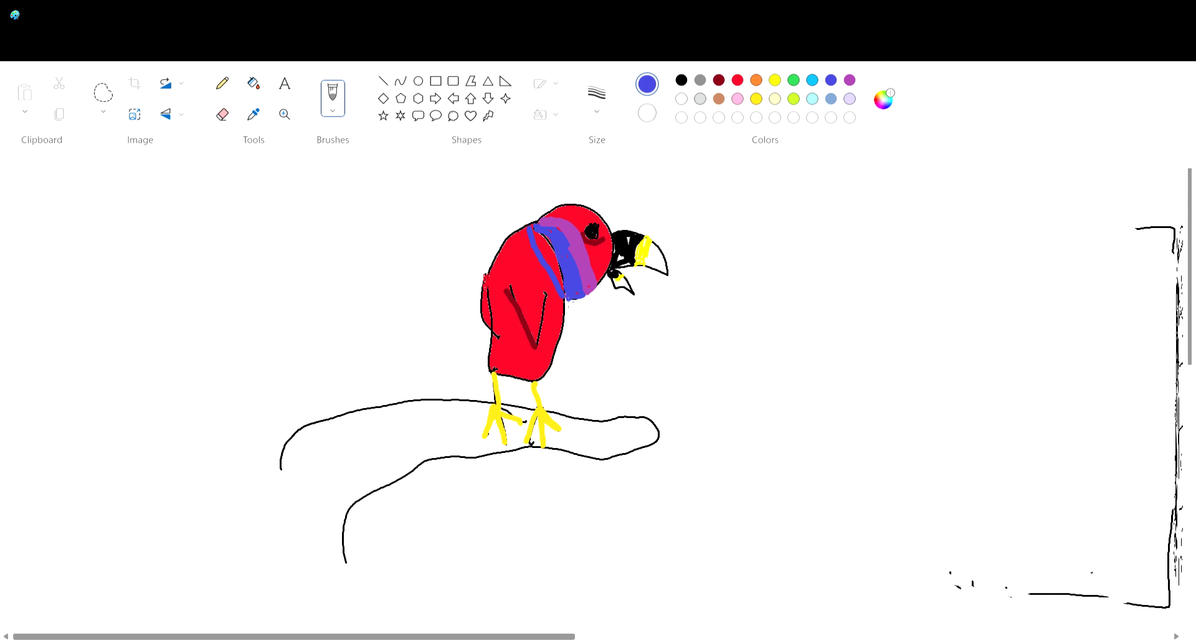
drag(536, 233, 562, 272)
Paint a purple band across the upper body along the back edge of the blue collar.
click(737, 183)
click(849, 80)
mouse_move(519, 232)
mouse_down()
mouse_move(567, 327)
mouse_move(525, 234)
mouse_up()
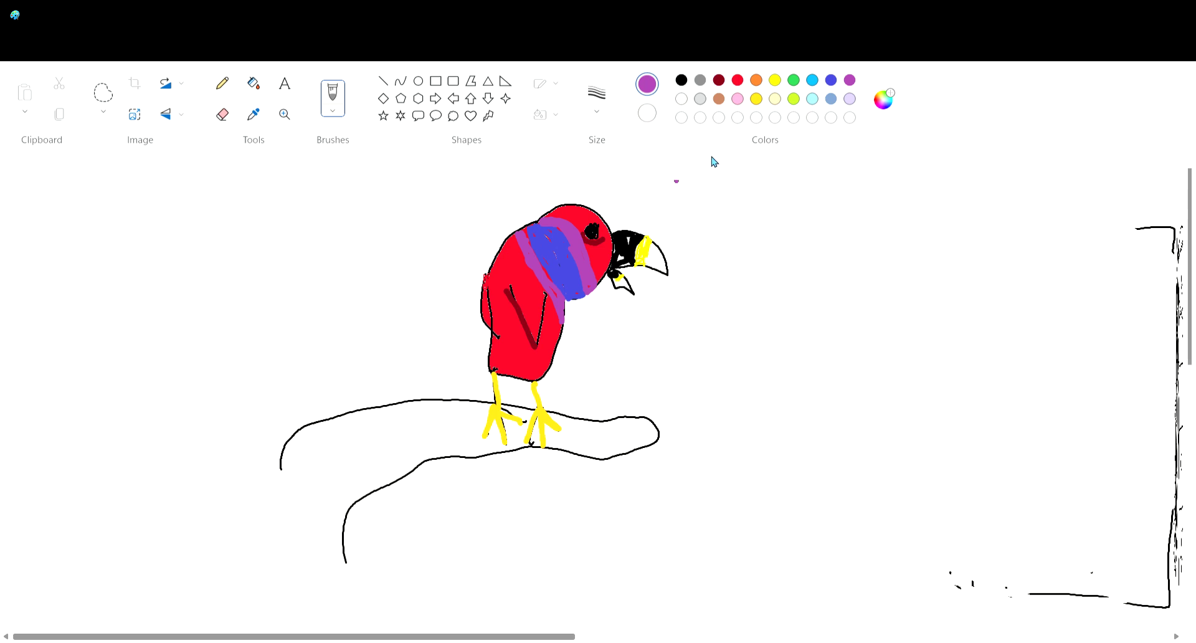
Close the open end of the branch with a light brown stroke and fill the whole branch light brown.
click(719, 98)
drag(281, 467, 349, 568)
click(254, 83)
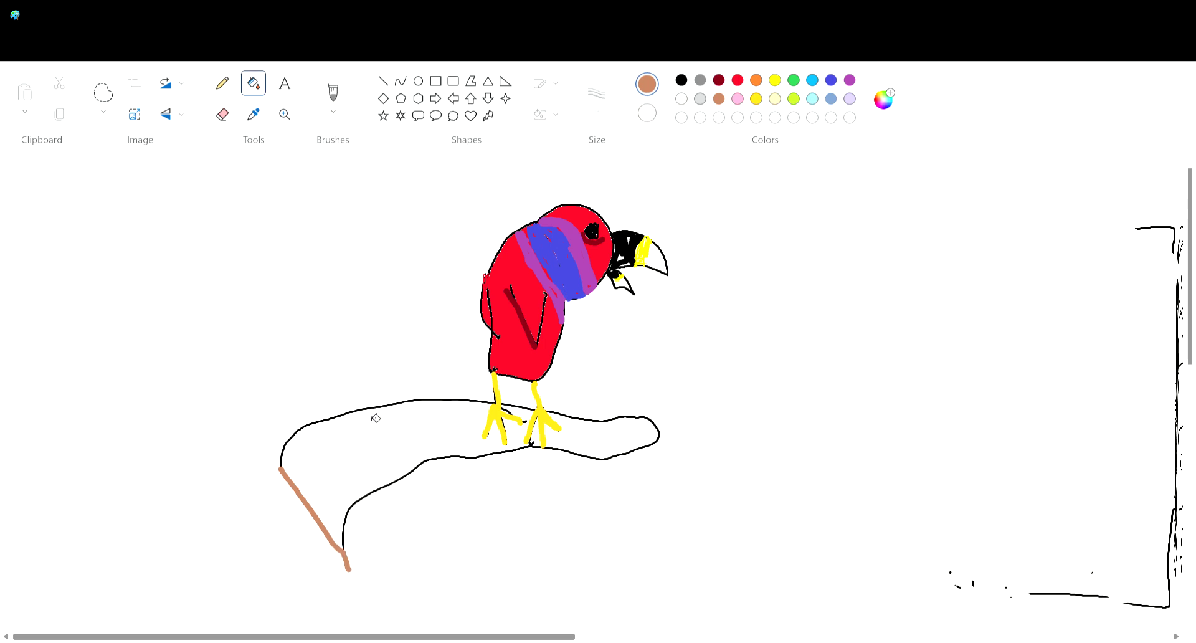
click(368, 452)
click(592, 449)
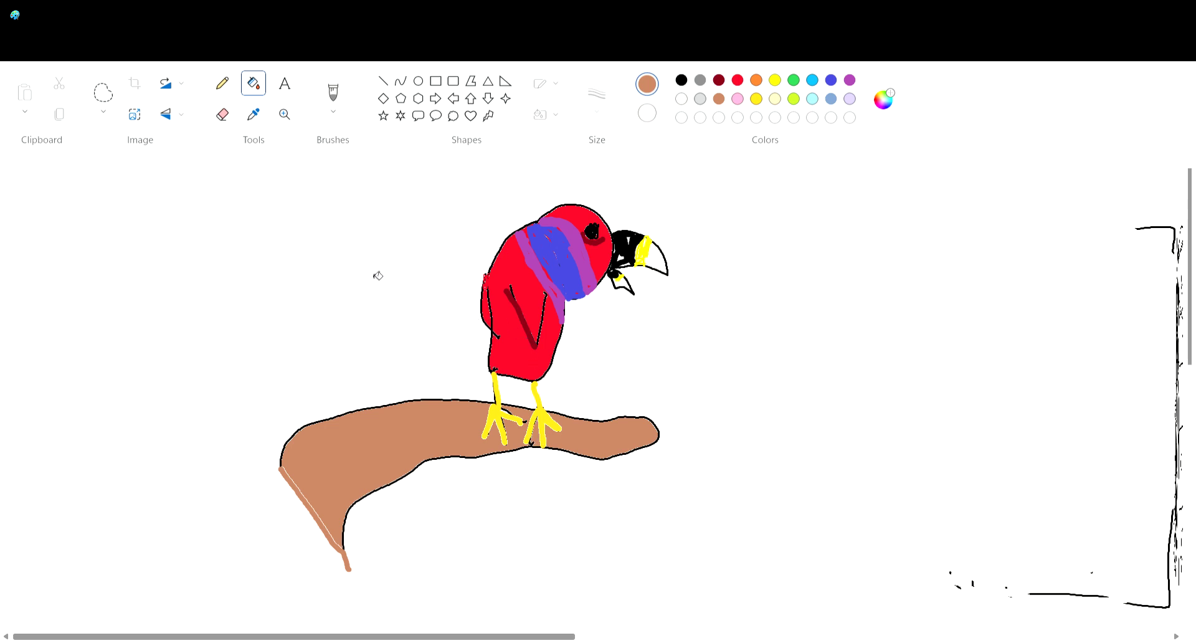
Brush short dark brown bark strokes along the upper and lower edges of the branch and at its tip.
key(b)
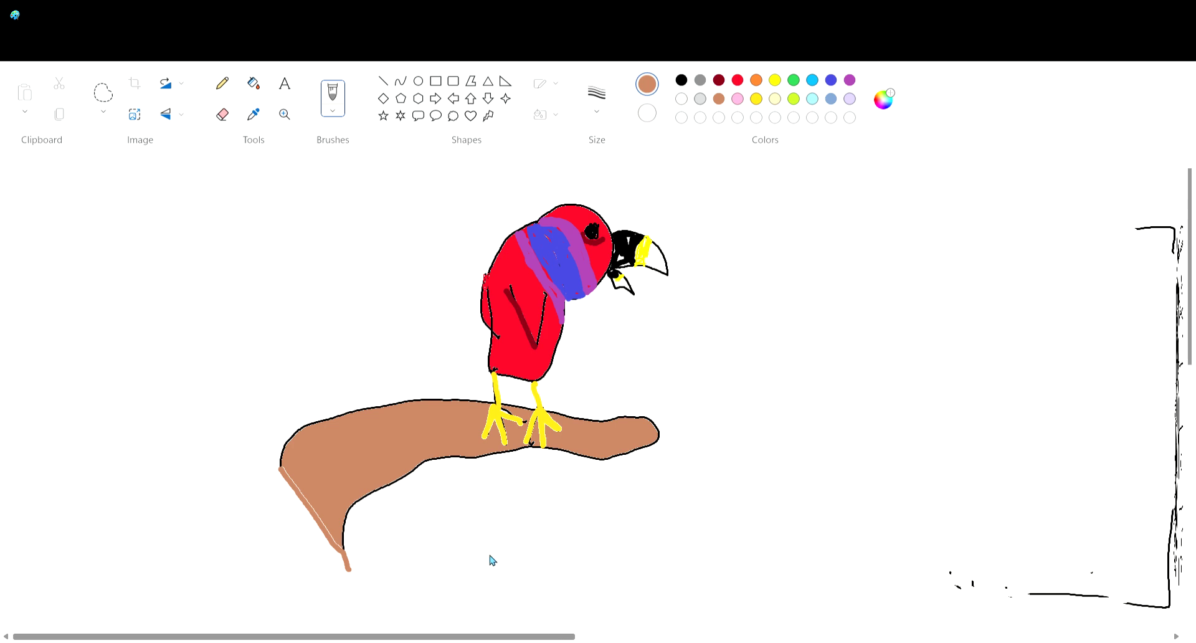
click(495, 517)
drag(285, 469, 317, 437)
drag(337, 534, 356, 486)
mouse_move(415, 455)
mouse_down()
mouse_move(449, 437)
mouse_move(435, 411)
mouse_move(462, 409)
mouse_up()
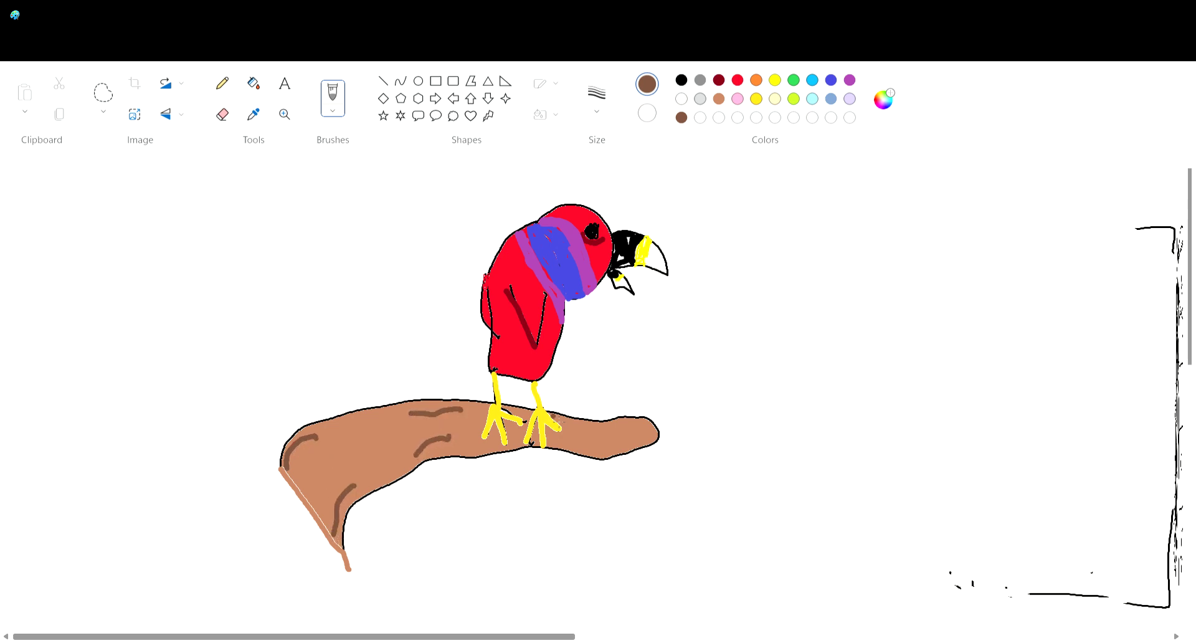
mouse_move(610, 448)
mouse_down()
mouse_move(642, 426)
mouse_move(654, 440)
mouse_up()
mouse_move(568, 419)
mouse_down()
mouse_move(582, 438)
mouse_move(559, 446)
mouse_up()
drag(378, 491, 406, 472)
drag(345, 430, 388, 407)
mouse_move(472, 457)
mouse_down()
mouse_move(498, 442)
mouse_move(488, 411)
mouse_up()
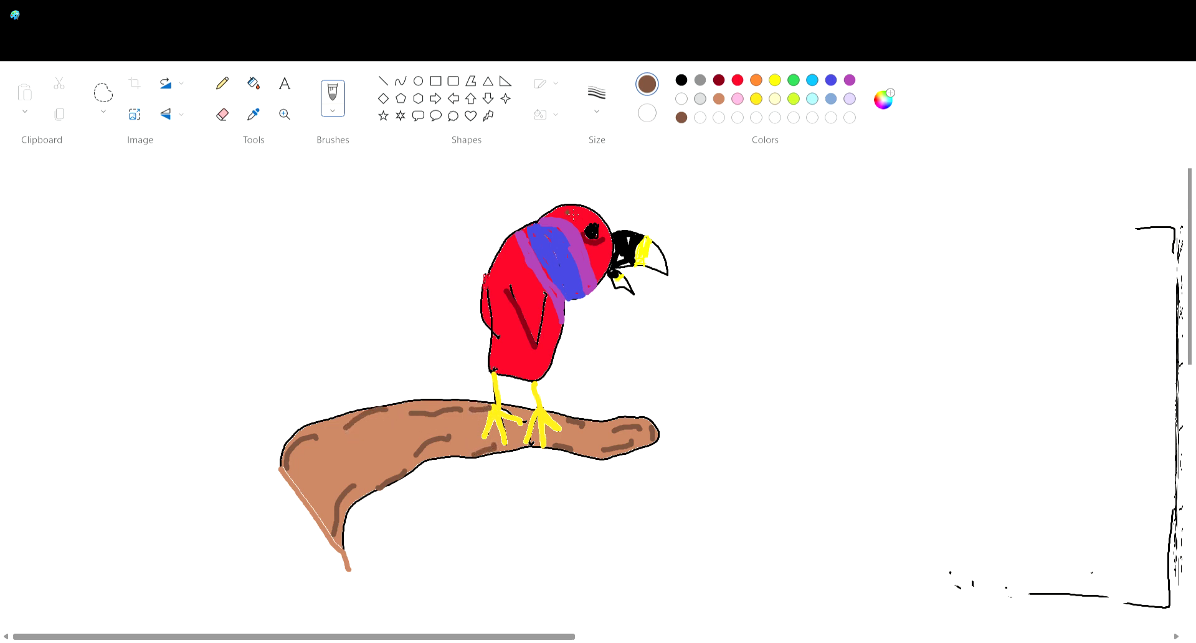
Paint a short light brown twig rising from the branch and draw a thin black arc curving from its tip.
click(719, 98)
drag(391, 404, 377, 369)
click(682, 79)
drag(376, 369, 314, 340)
Paint a bright green leaf below the thin arc at the twig's tip and add a lime vein along its middle.
click(793, 80)
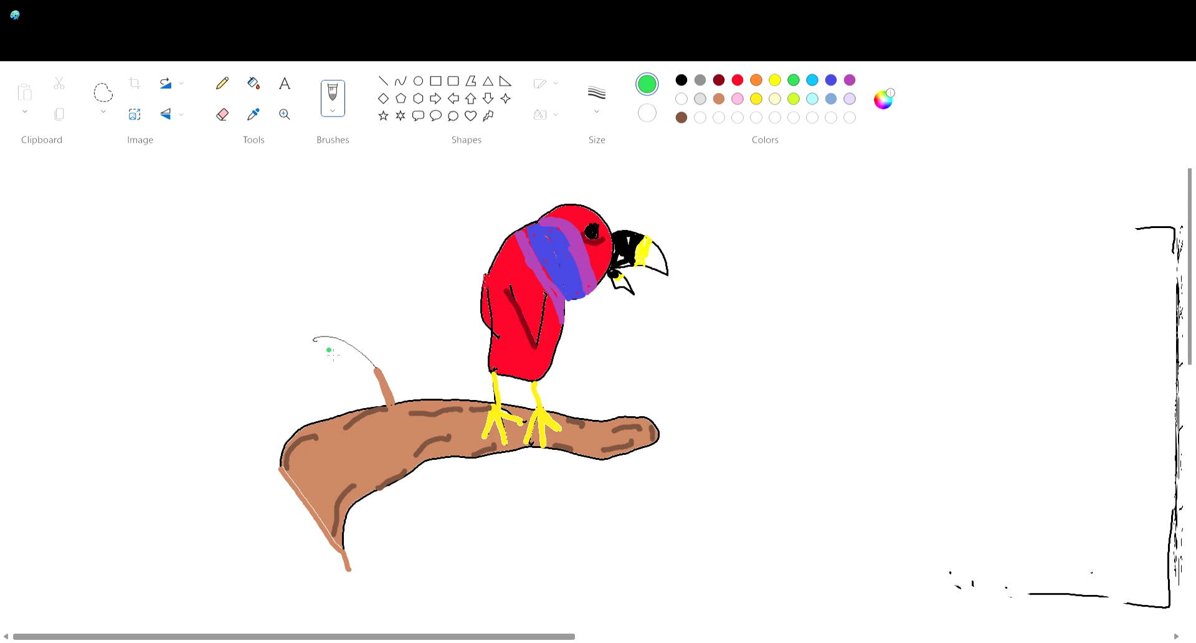
mouse_move(319, 344)
mouse_down()
mouse_move(379, 365)
mouse_move(347, 334)
mouse_move(323, 346)
mouse_move(346, 364)
mouse_move(336, 360)
mouse_move(362, 359)
mouse_move(348, 366)
mouse_move(340, 340)
mouse_move(339, 351)
mouse_move(352, 342)
mouse_move(365, 355)
mouse_move(335, 344)
mouse_move(360, 352)
mouse_up()
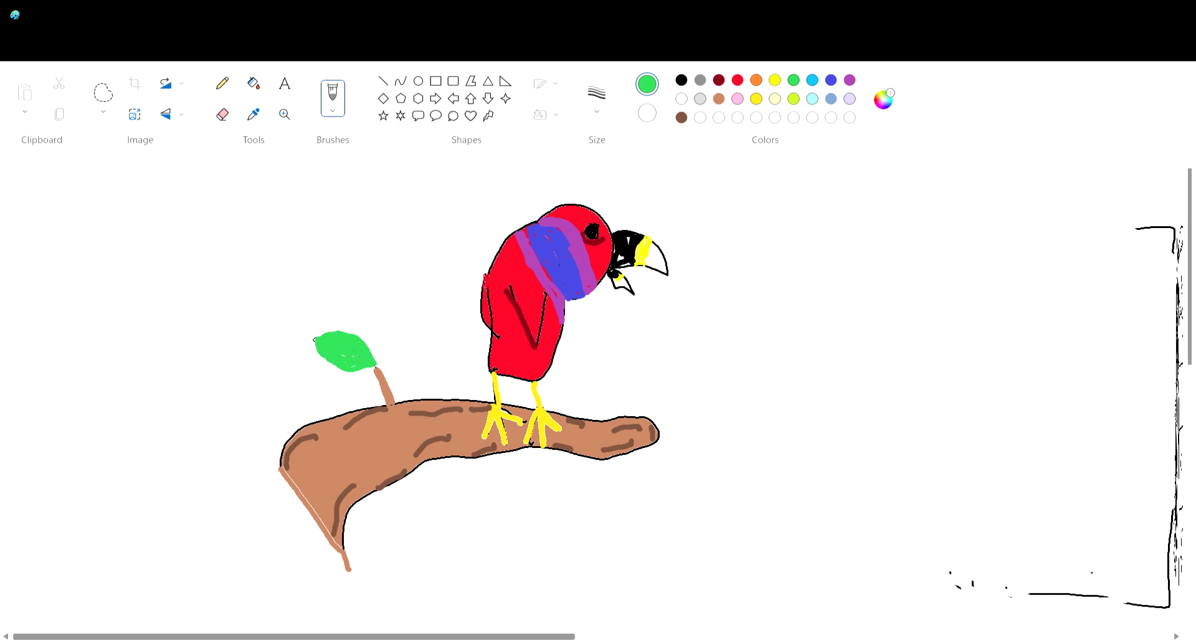
click(636, 181)
click(793, 98)
key(ctrl+z)
click(551, 223)
drag(319, 341, 378, 369)
click(387, 322)
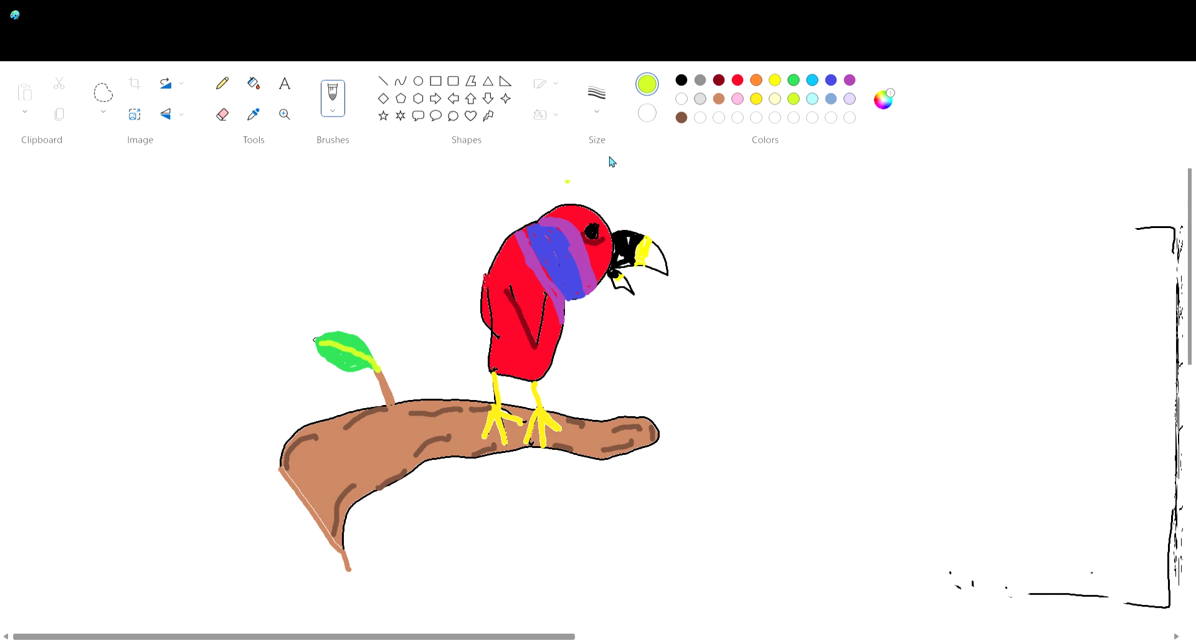
Touch up the bird's beak and round out its eye in black.
click(681, 79)
mouse_move(629, 251)
mouse_down()
mouse_move(628, 265)
mouse_move(593, 233)
mouse_up()
Draw a large black rounded rectangle in the empty area beside the bird, with a play triangle inside it.
mouse_move(1036, 266)
mouse_down()
mouse_move(763, 295)
mouse_move(747, 349)
mouse_move(755, 420)
mouse_move(781, 451)
mouse_move(888, 466)
mouse_move(1092, 463)
mouse_move(1116, 429)
mouse_move(1117, 350)
mouse_move(1077, 305)
mouse_move(996, 272)
mouse_move(1051, 270)
mouse_move(1084, 291)
mouse_move(1096, 329)
mouse_up()
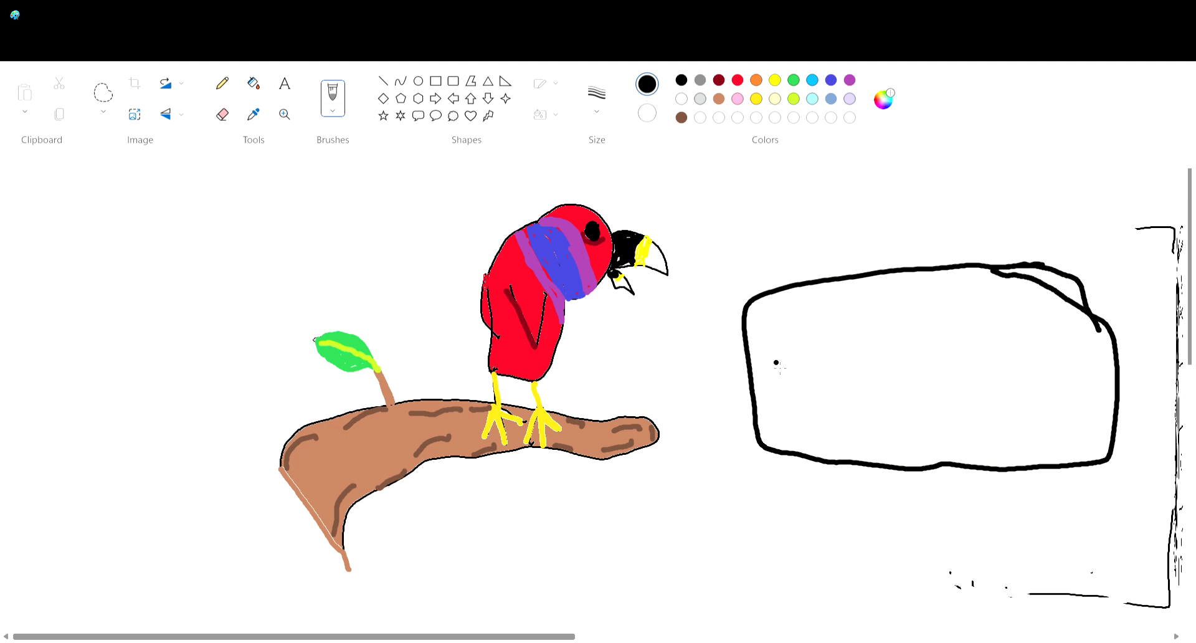
mouse_move(784, 329)
mouse_down()
mouse_move(793, 374)
mouse_move(838, 407)
mouse_move(892, 373)
mouse_move(786, 330)
mouse_move(799, 332)
mouse_up()
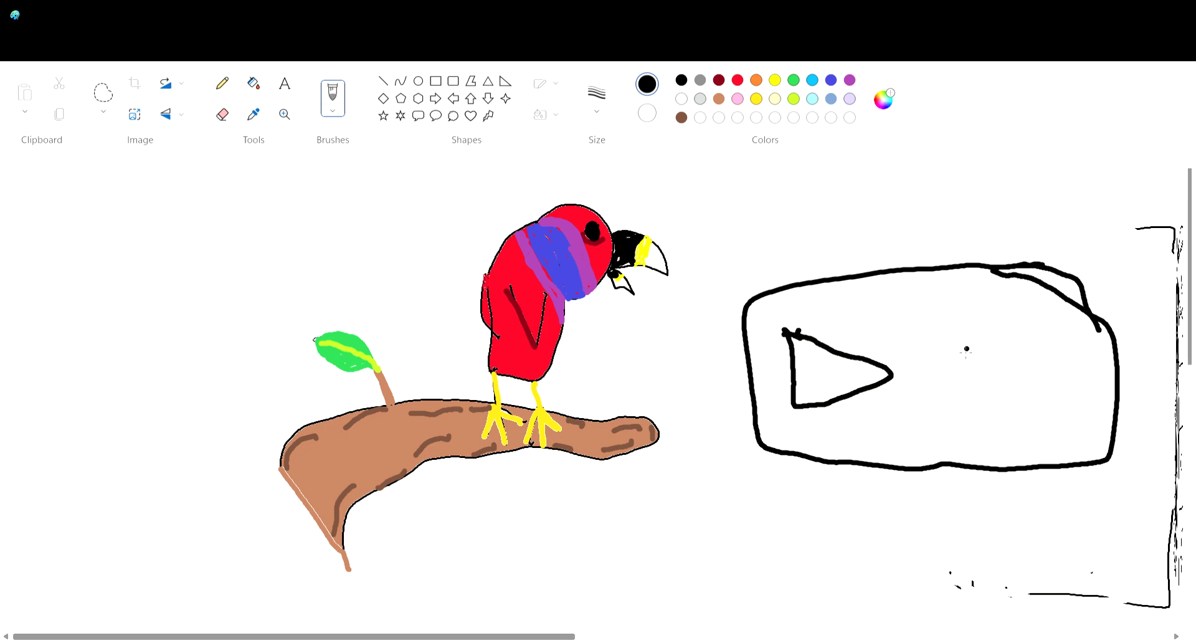
Handwrite the letters "Subscrib" in black beside the play triangle inside the rounded rectangle.
drag(919, 348, 913, 383)
mouse_move(926, 369)
mouse_down()
mouse_move(946, 367)
mouse_move(951, 391)
mouse_up()
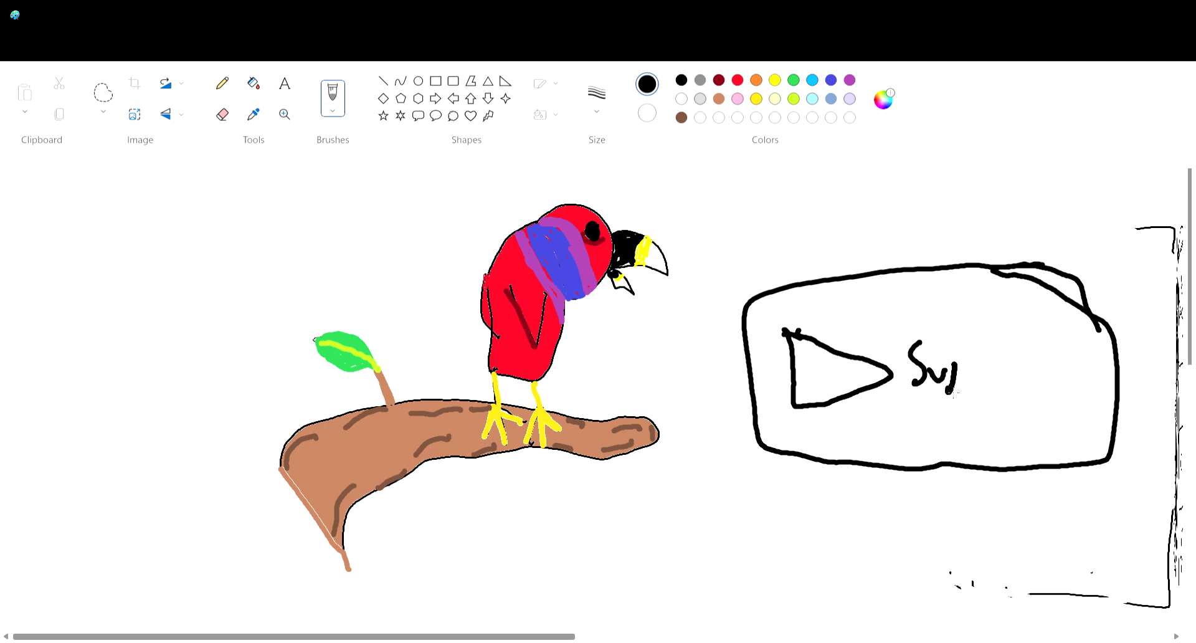
mouse_move(947, 339)
mouse_down()
mouse_move(948, 373)
mouse_move(969, 377)
mouse_move(947, 392)
mouse_move(1008, 391)
mouse_up()
click(982, 374)
drag(1020, 367, 1037, 378)
drag(1040, 375, 1041, 392)
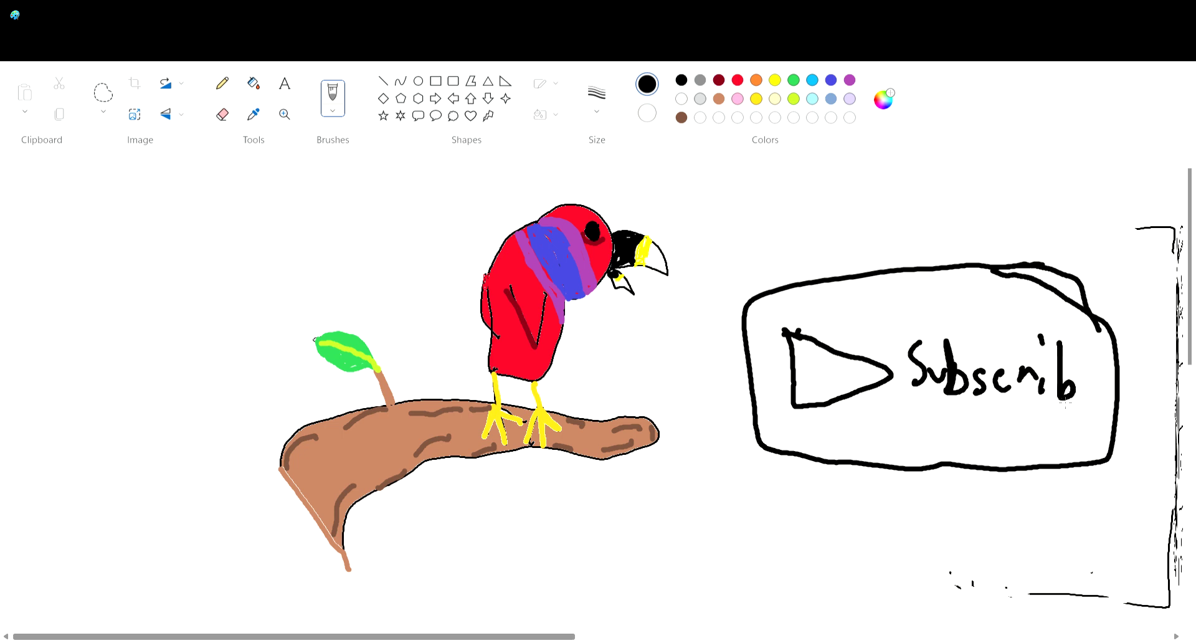